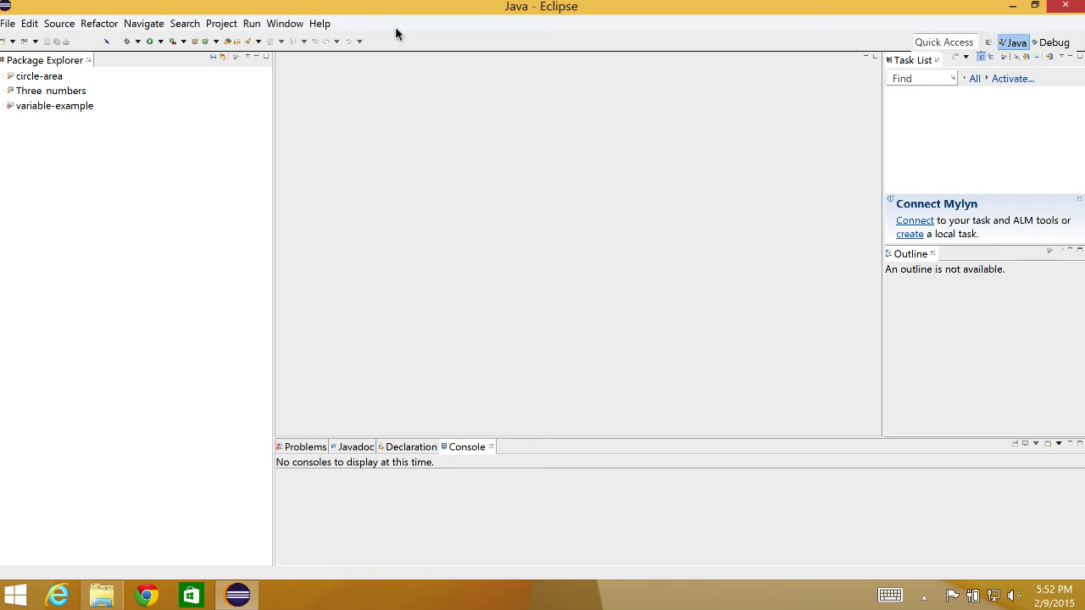
left_click(320, 25)
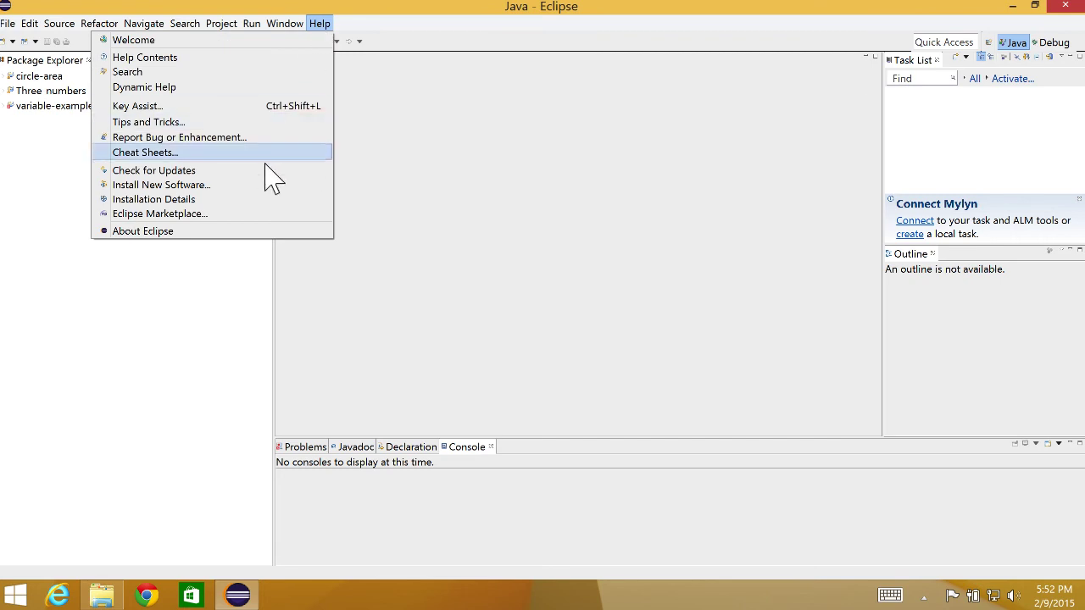
left_click(261, 189)
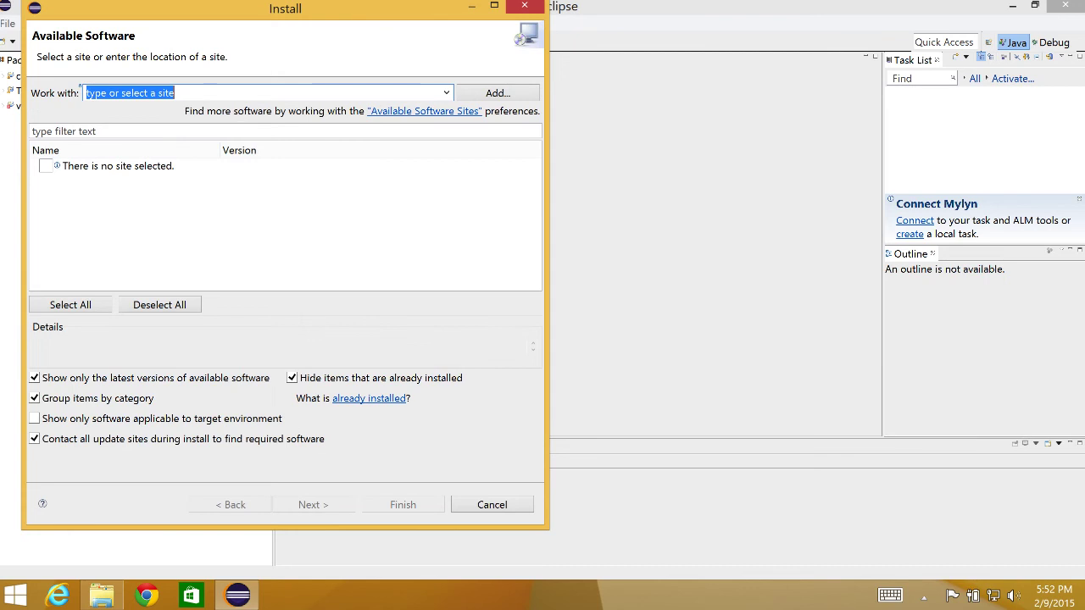
left_click(500, 95)
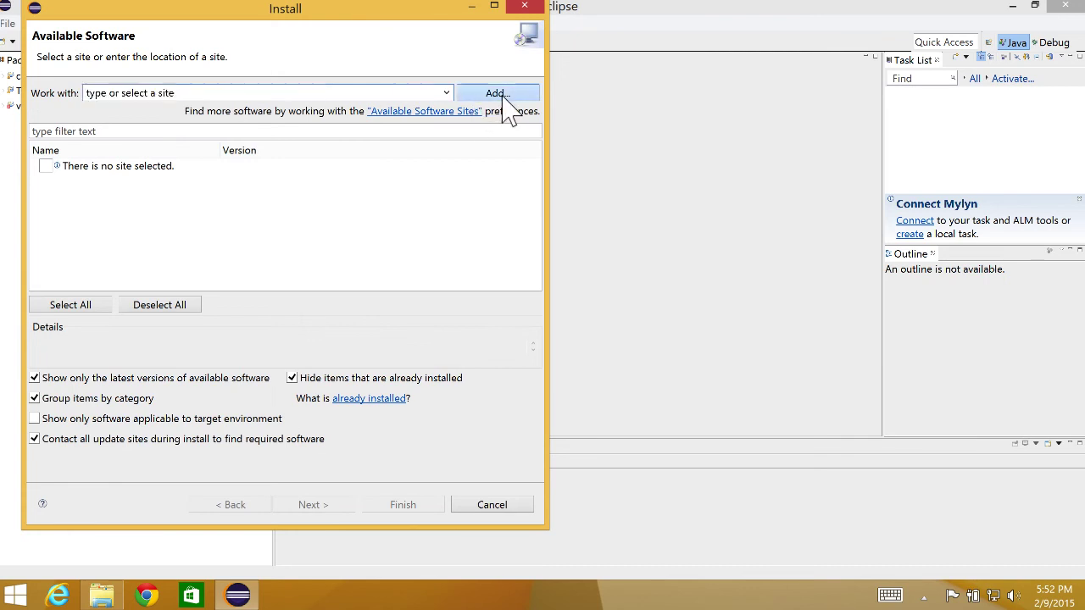
left_click(184, 232)
double_click(184, 232)
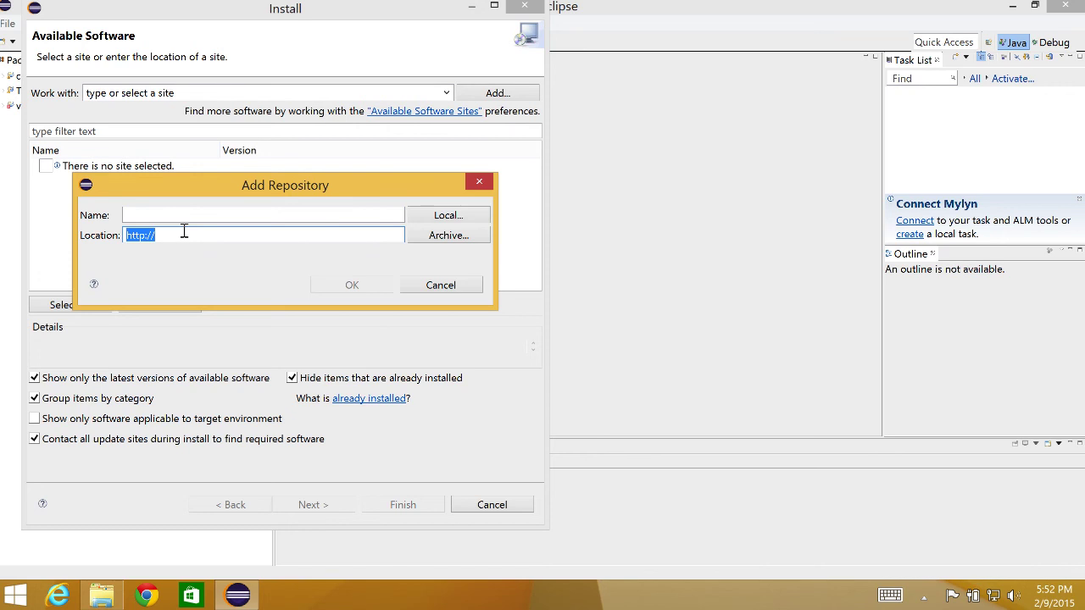
type("http://web-cat.cs.vt.edu/eclipse/install.php")
key("BackSpace")
key("BackSpace")
key("BackSpace")
key("BackSpace")
key("BackSpace")
key("BackSpace")
key("BackSpace")
key("BackSpace")
key("BackSpace")
key("BackSpace")
key("BackSpace")
key("BackSpace")
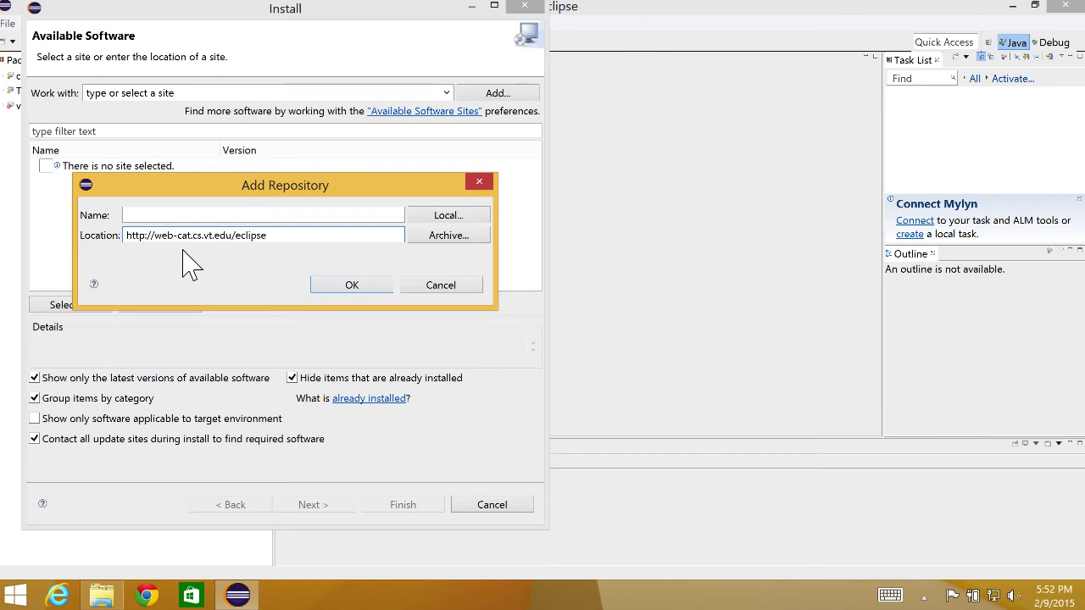
Name the new repository WebCAT-plugin and add it as the site to install from
left_click(175, 218)
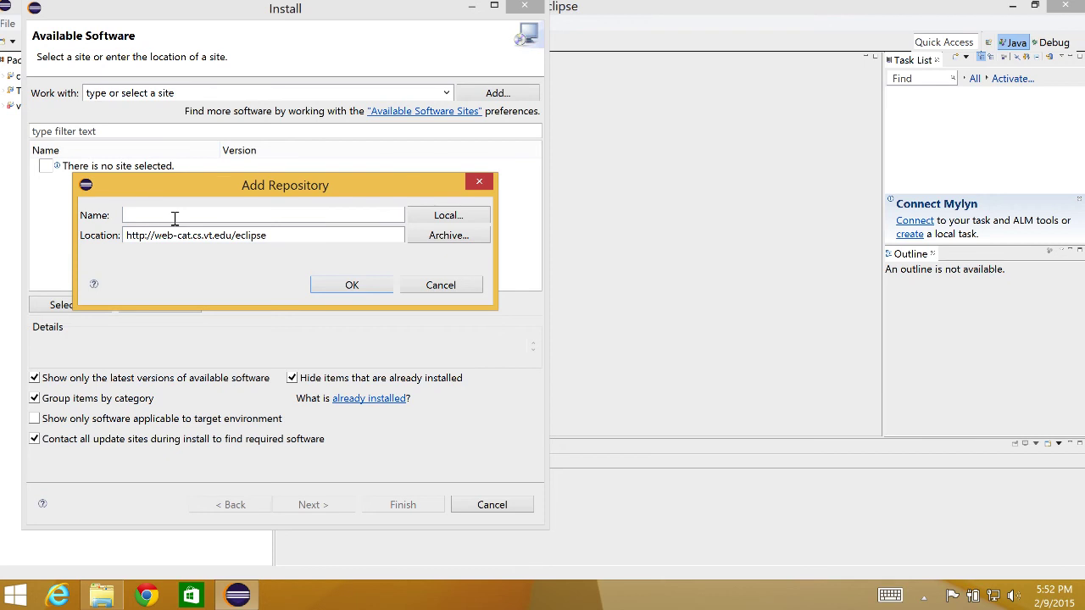
type("WebCAT")
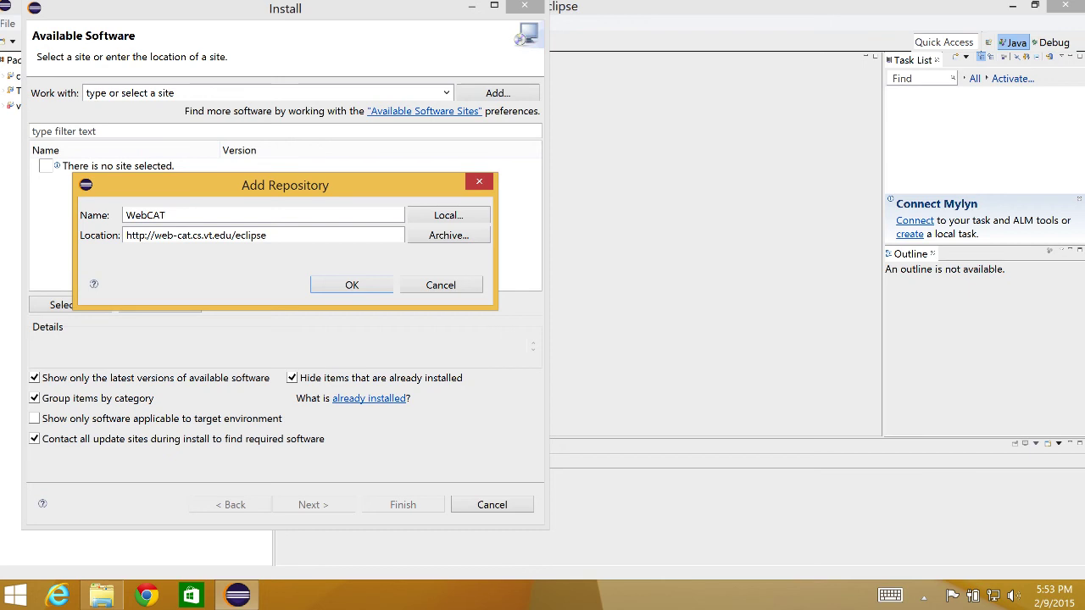
type(" plugin")
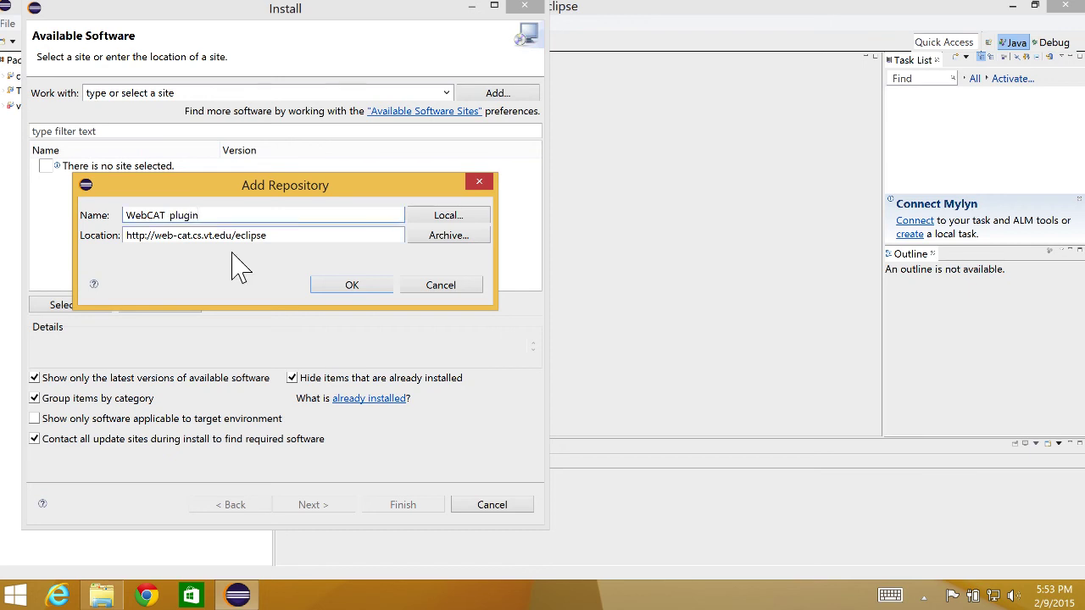
left_click(343, 288)
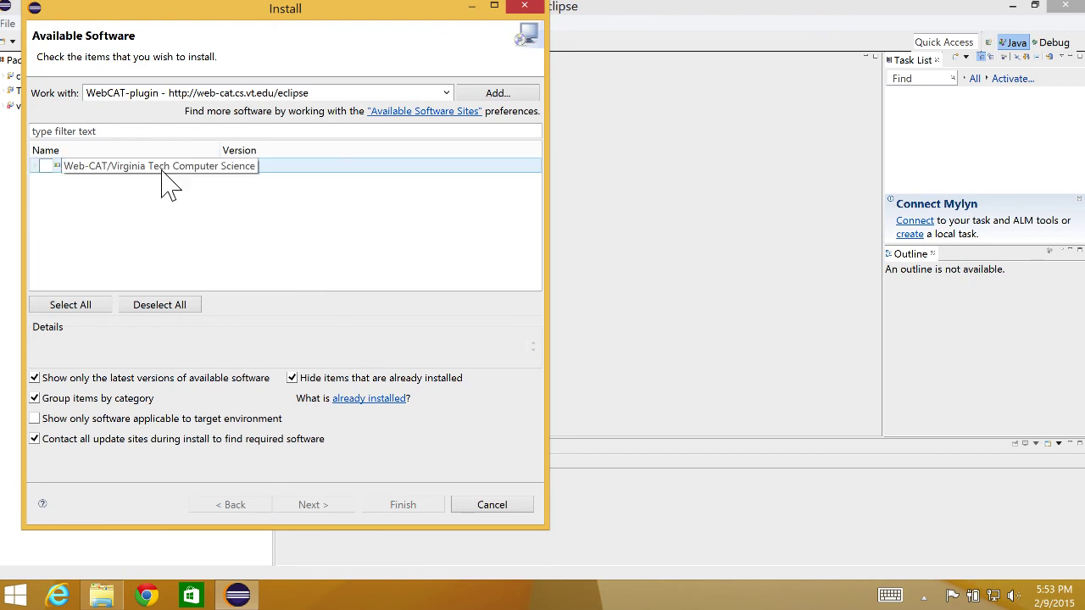
Expand the Web-CAT/Virginia Tech Computer Science category and select only the Web-CAT Eclipse Java Feature for installation
left_click(39, 168)
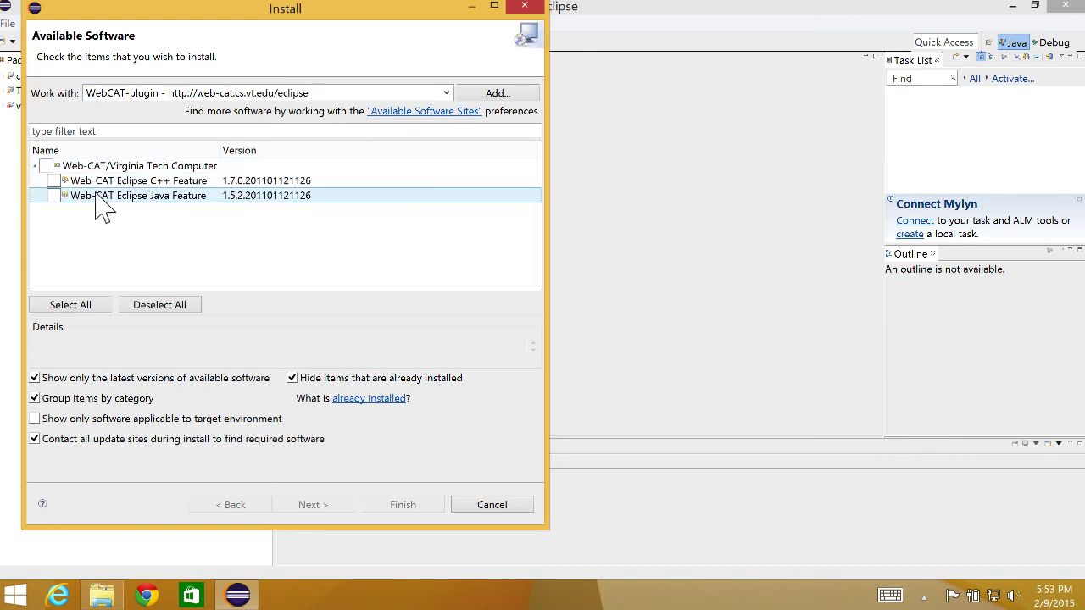
left_click(182, 198)
left_click(54, 196)
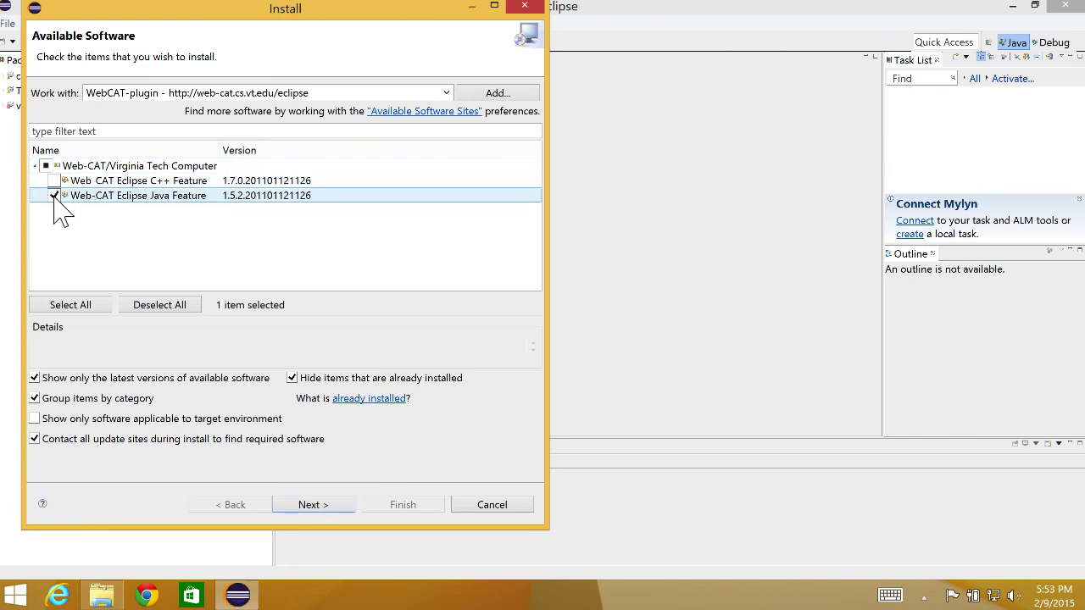
left_click(54, 183)
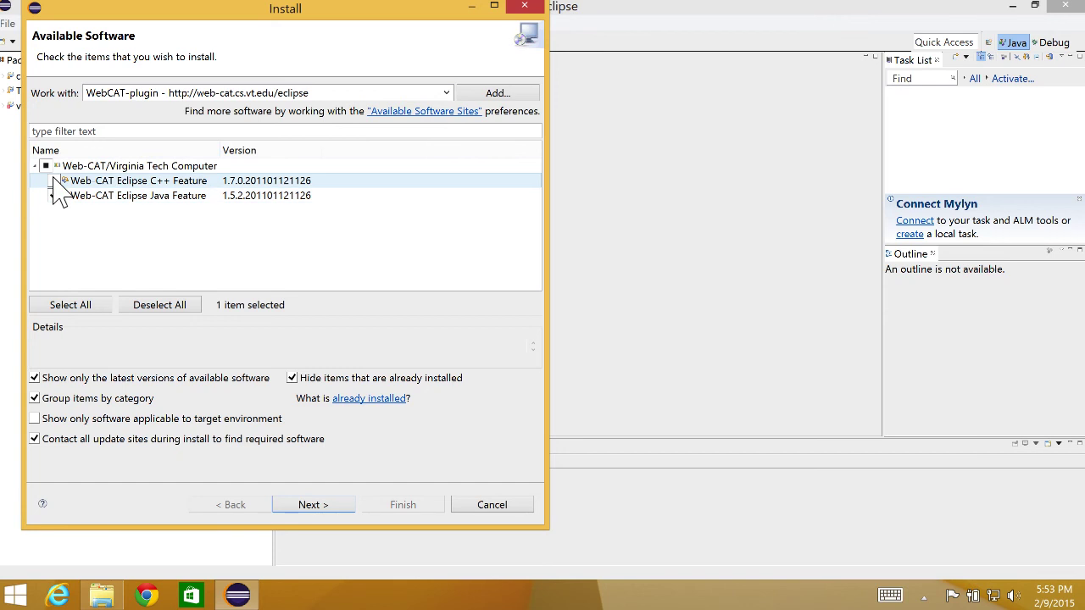
left_click(69, 198)
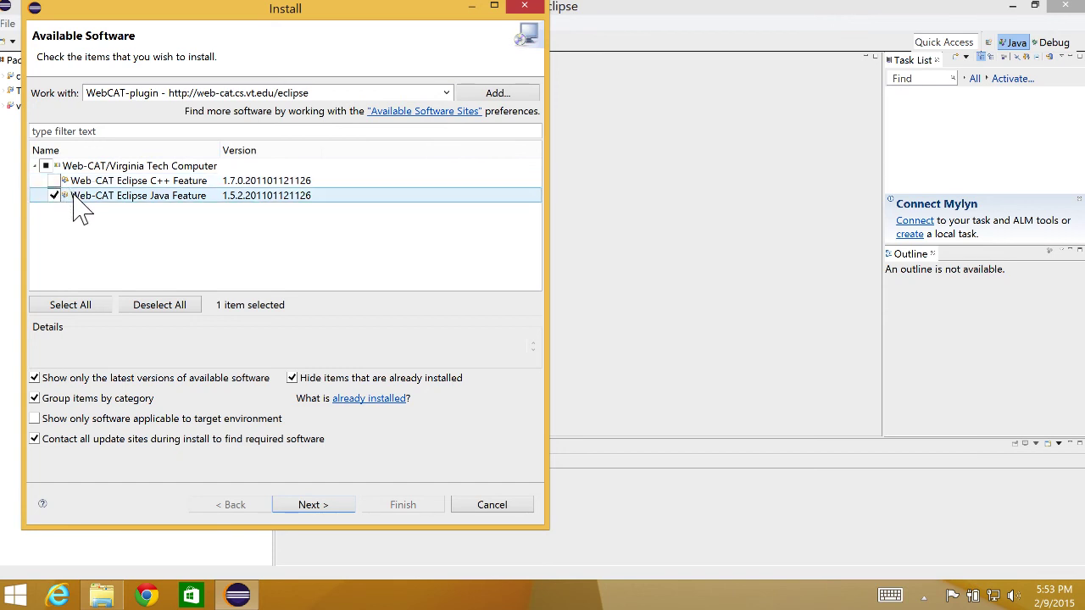
left_click(42, 166)
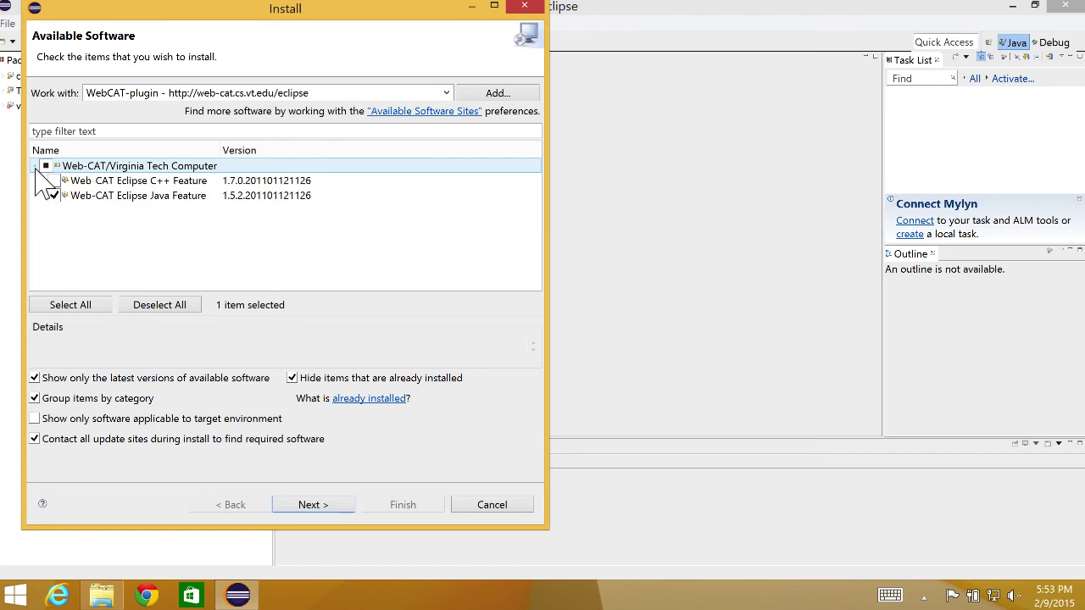
left_click(56, 197)
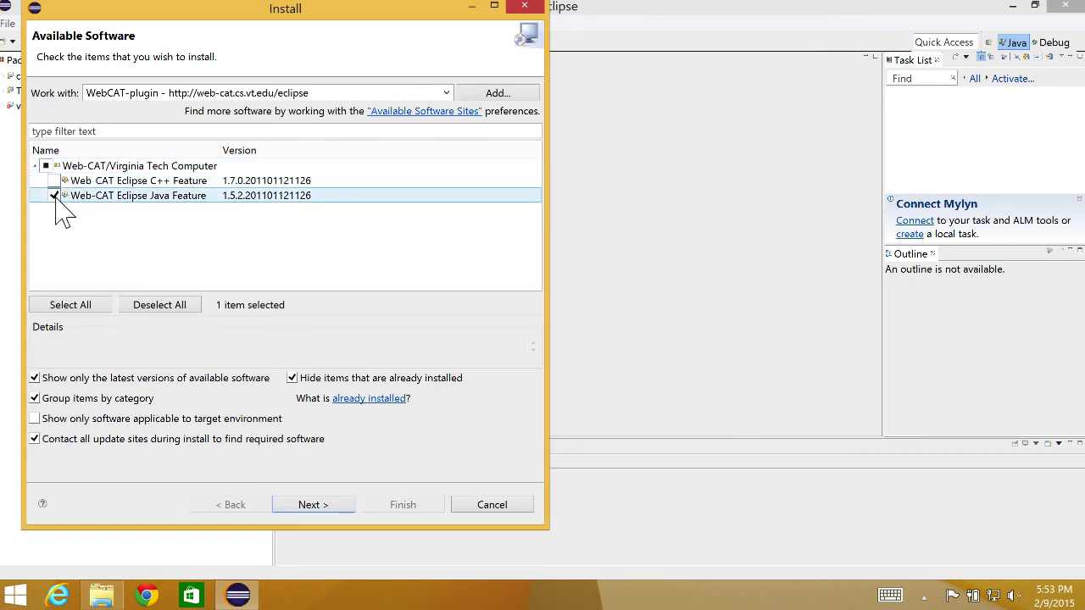
left_click(44, 168)
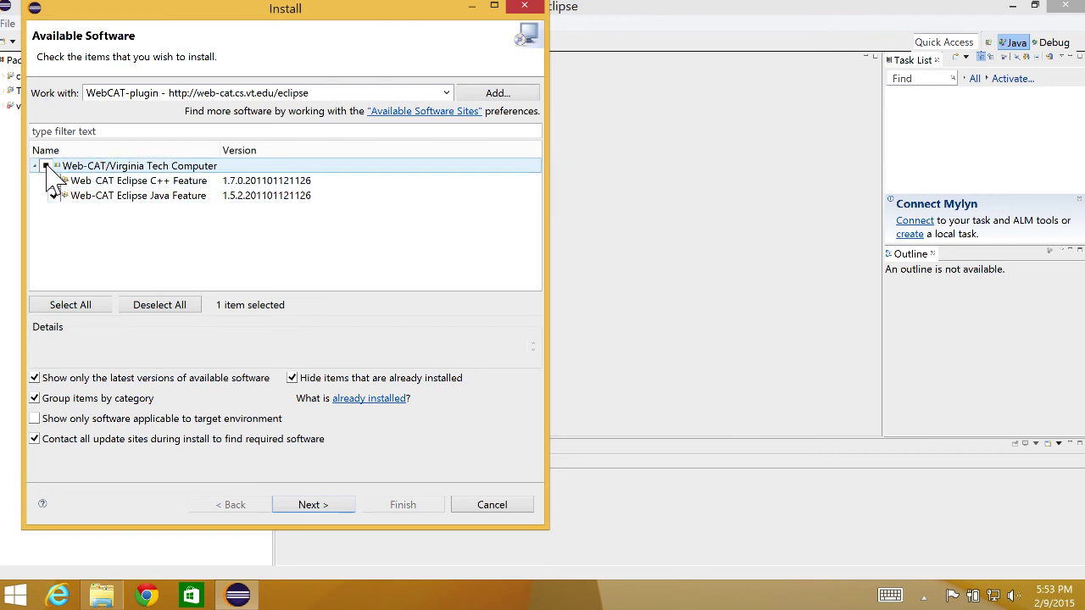
left_click(37, 166)
left_click(46, 166)
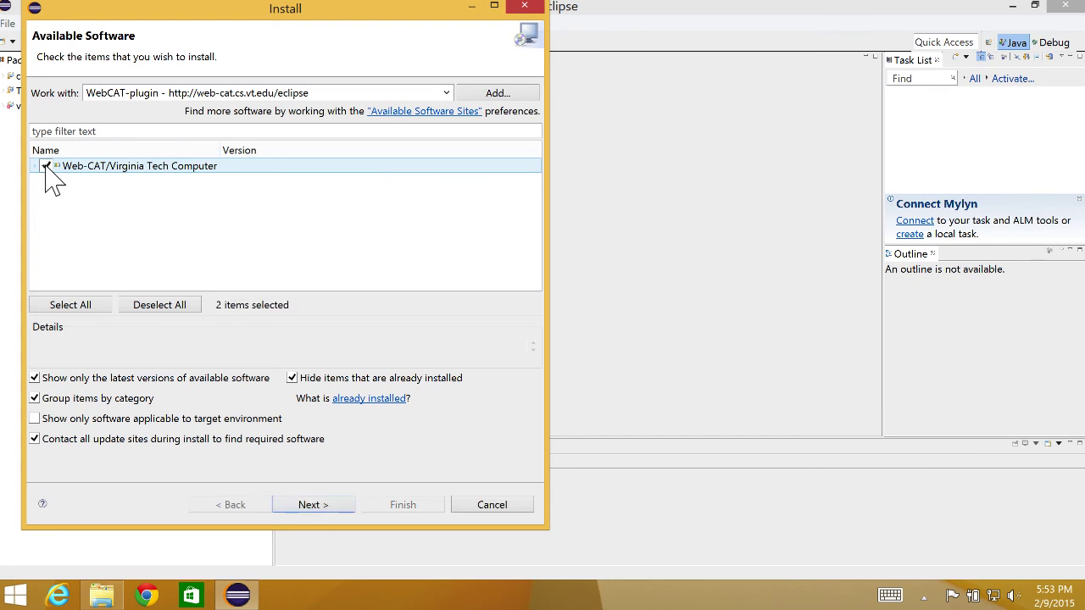
left_click(46, 166)
left_click(34, 166)
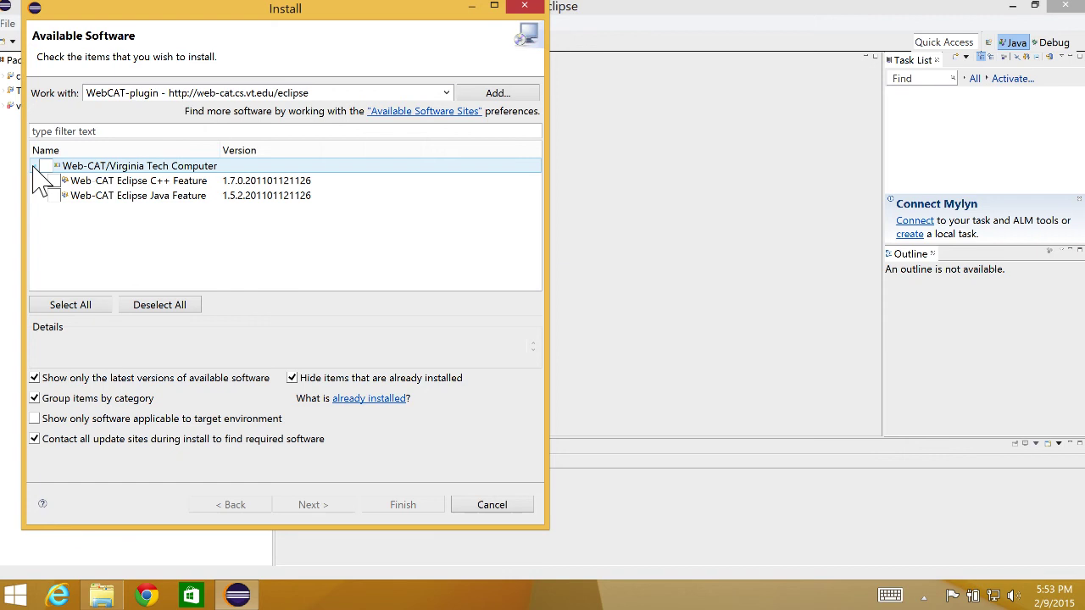
left_click(52, 181)
left_click(52, 196)
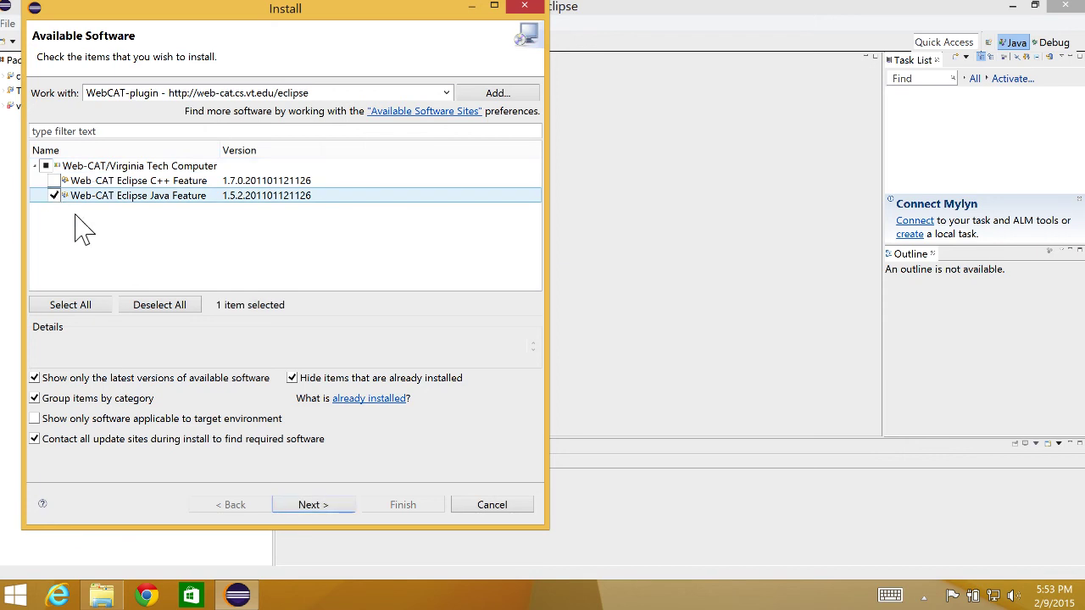
Proceed through the install details, accept the license agreements and start installing the Web-CAT Java feature
left_click(312, 505)
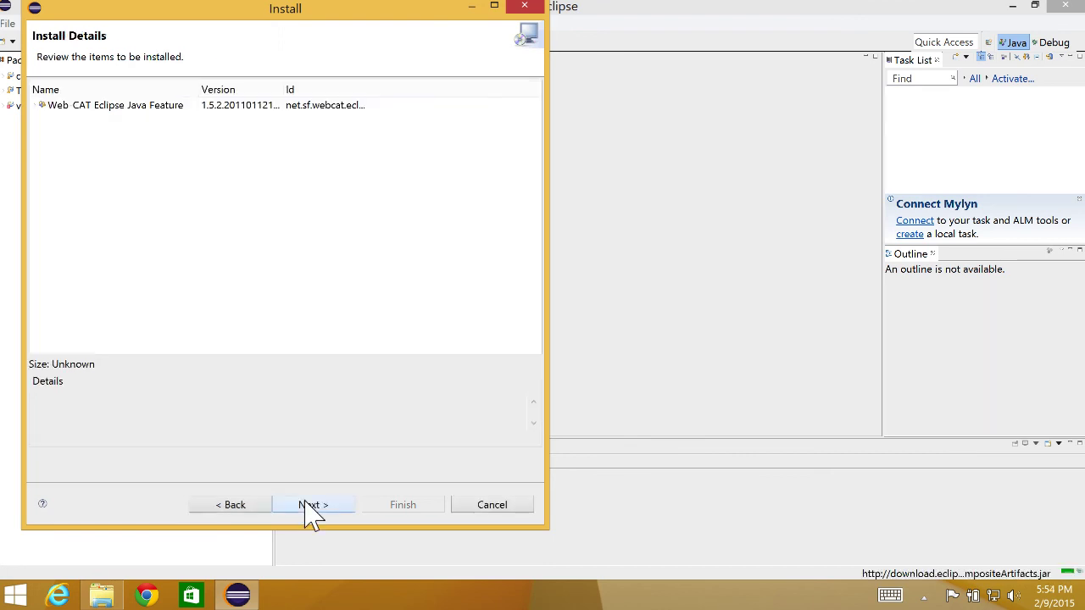
left_click(306, 504)
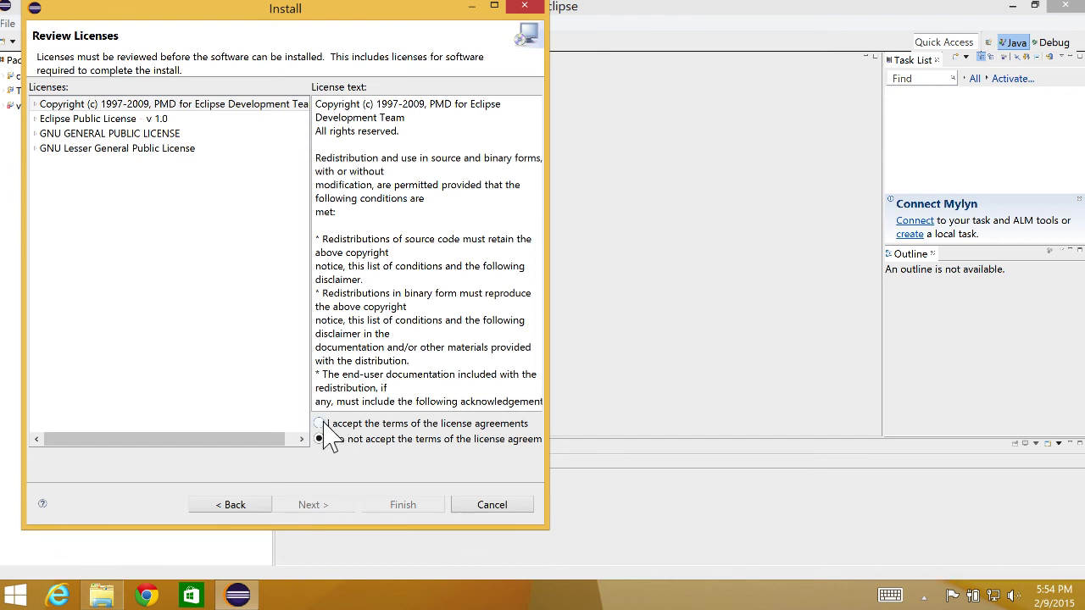
left_click(325, 423)
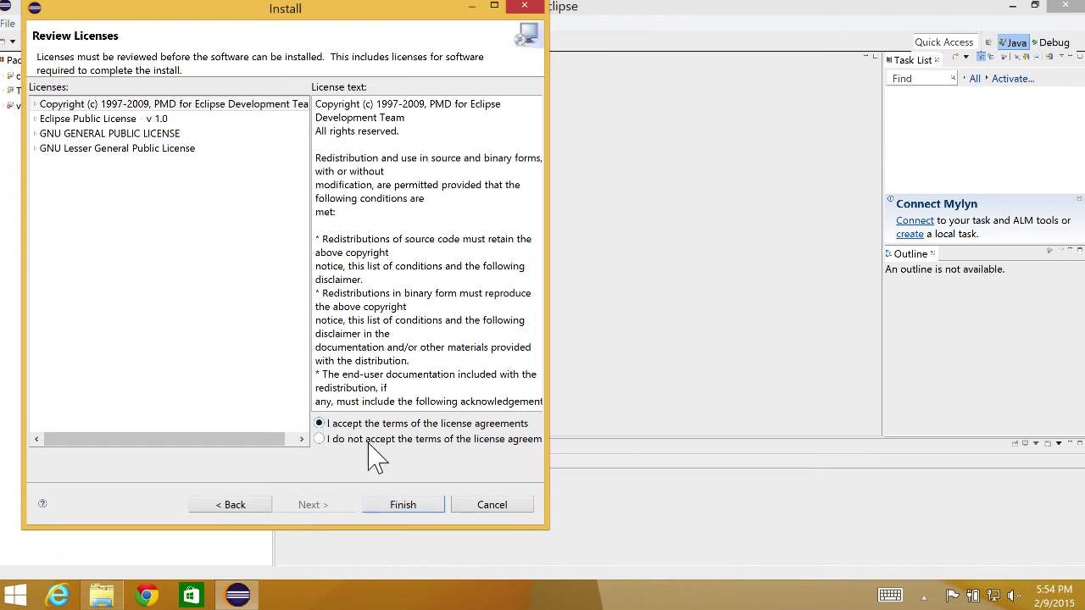
left_click(399, 505)
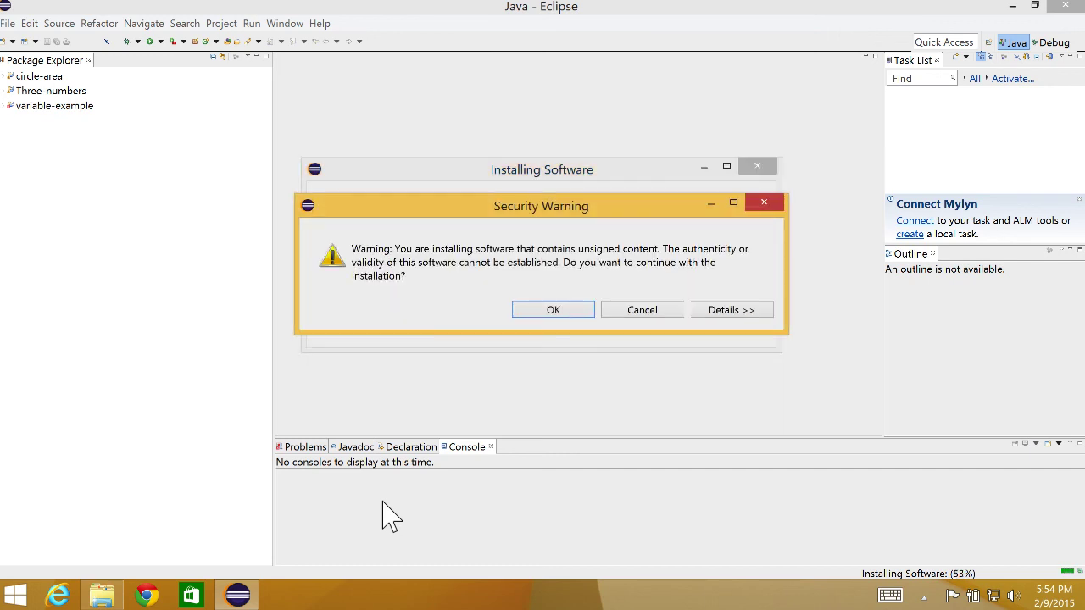
Allow the unsigned content to be installed and restart Eclipse to apply the changes
left_click(570, 311)
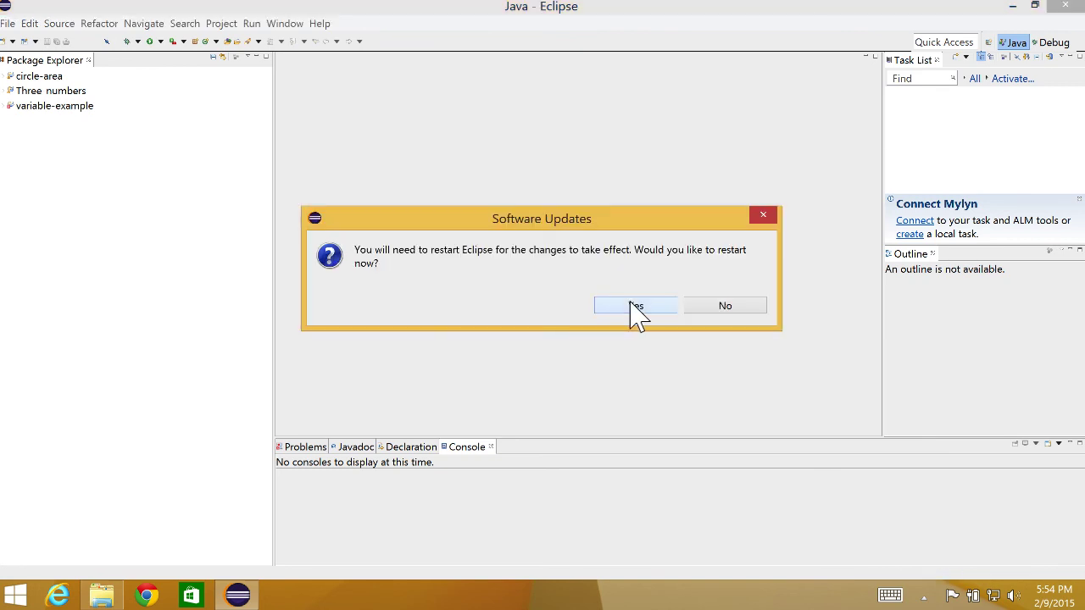
left_click(638, 312)
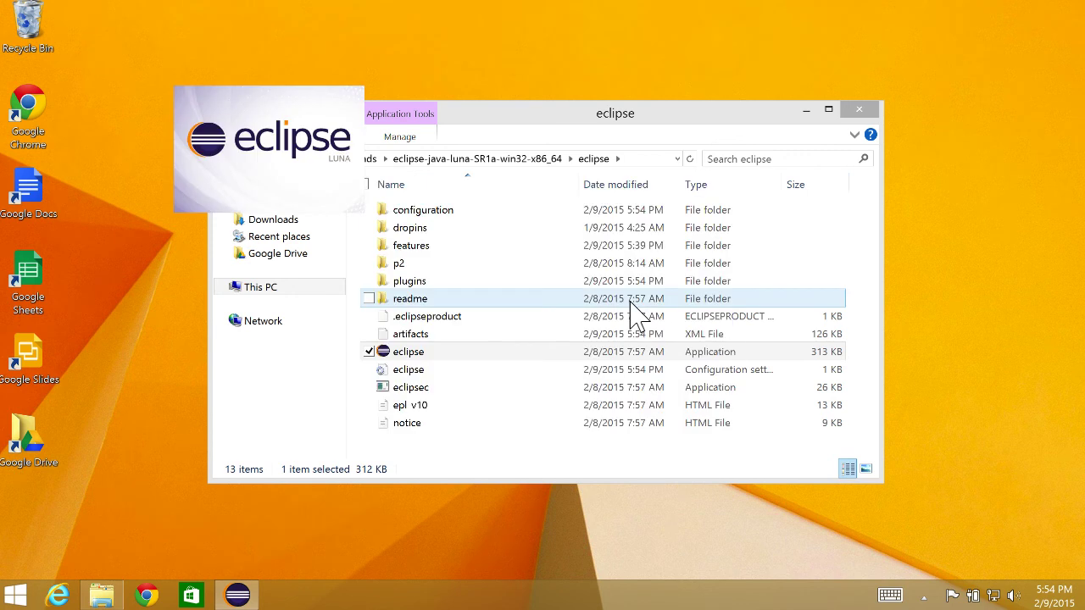
left_click(637, 350)
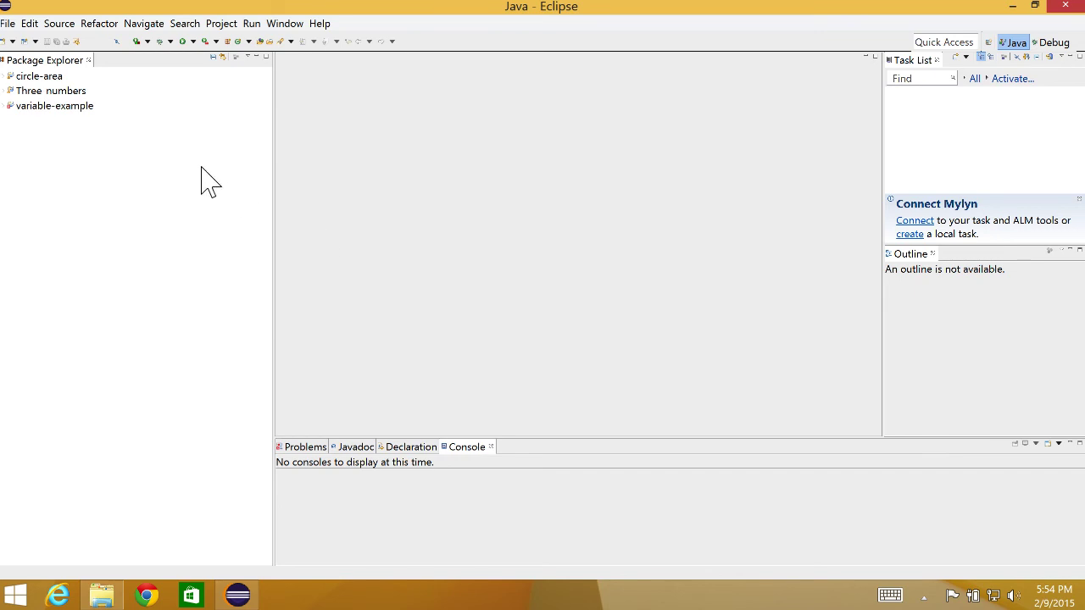
Expand the circle-area project and look for the Submit command among its available commands
left_click(51, 78)
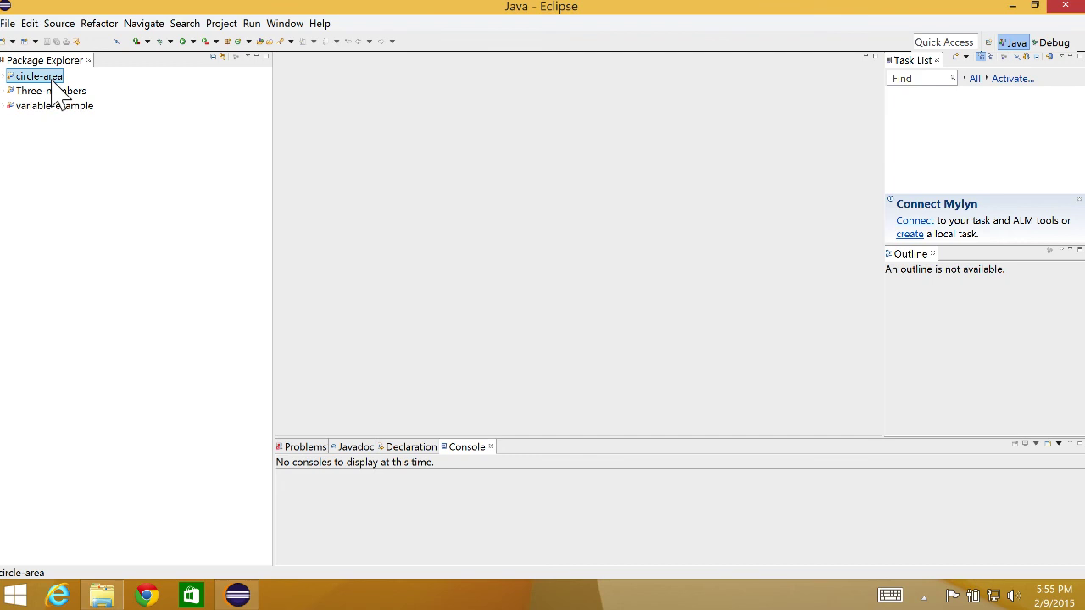
right_click(52, 78)
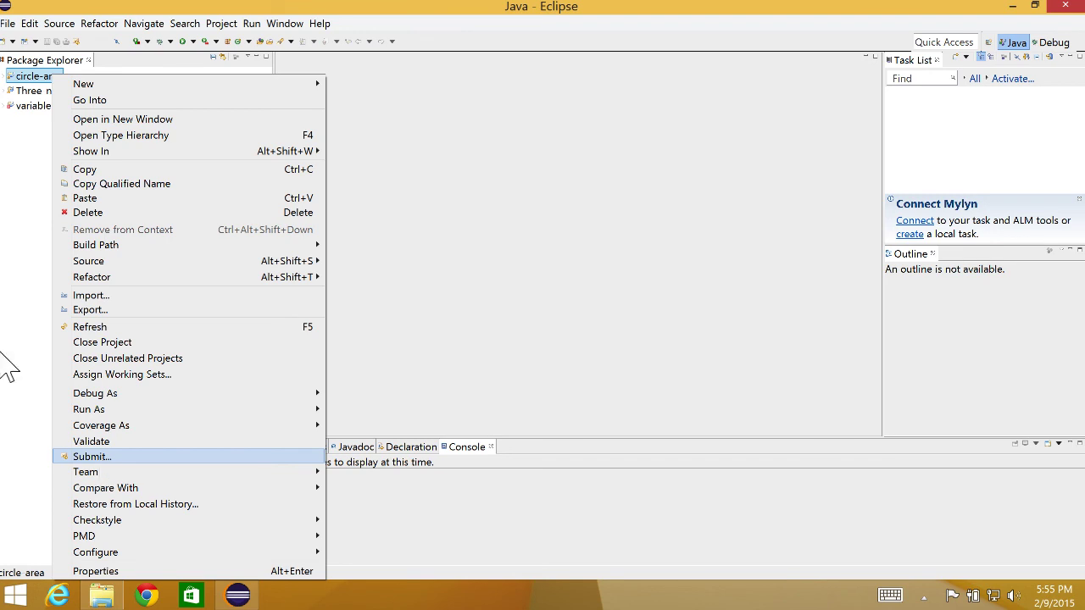
left_click(7, 77)
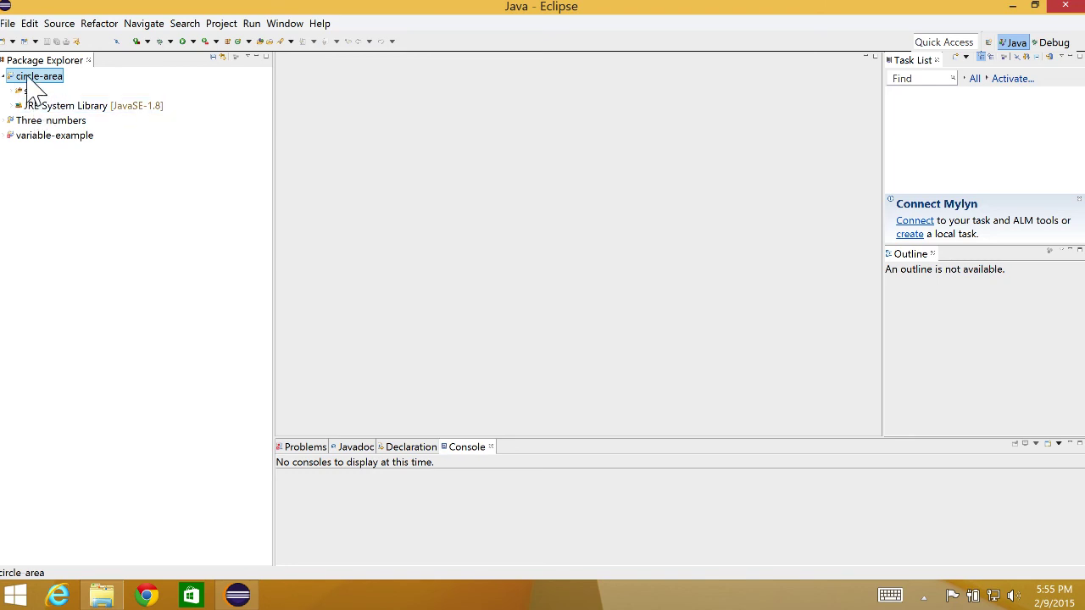
right_click(28, 80)
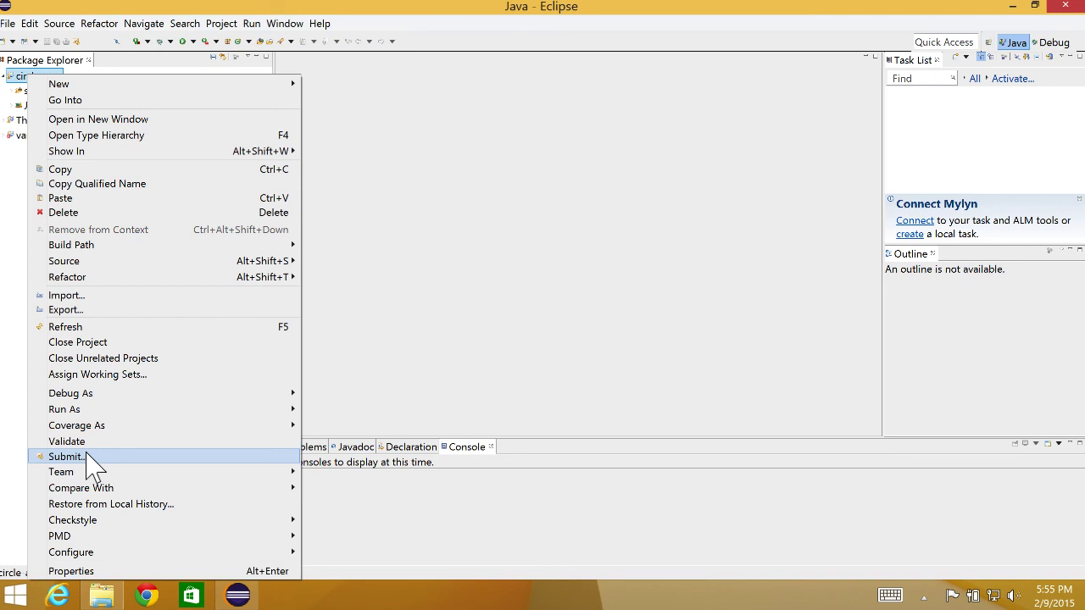
left_click(432, 321)
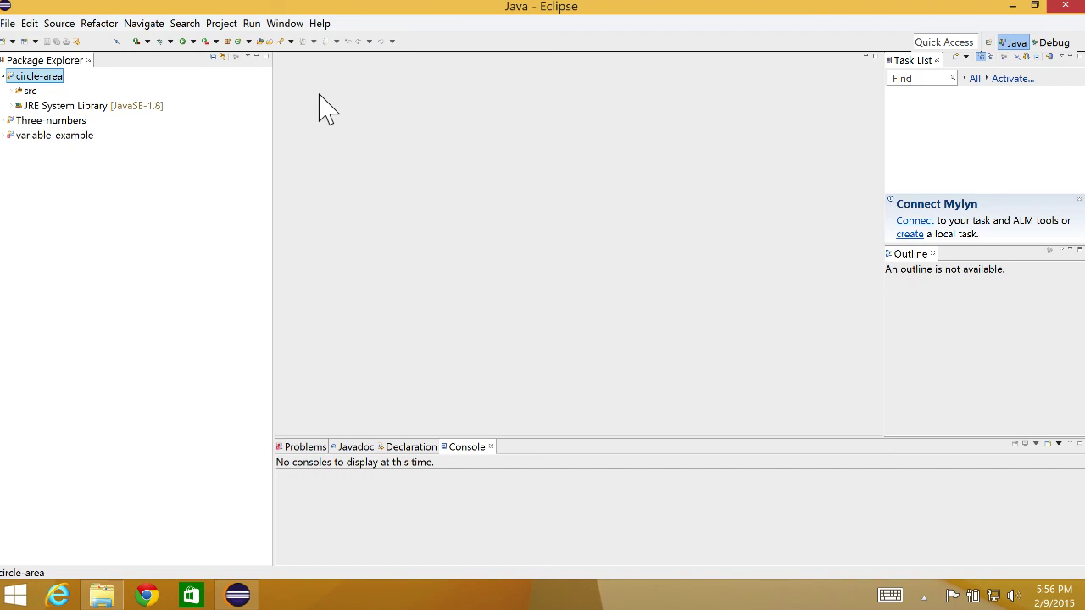
Open the Electronic Submission preferences, widening the dialog and its category list, and start editing the assignment definition URL
left_click(294, 34)
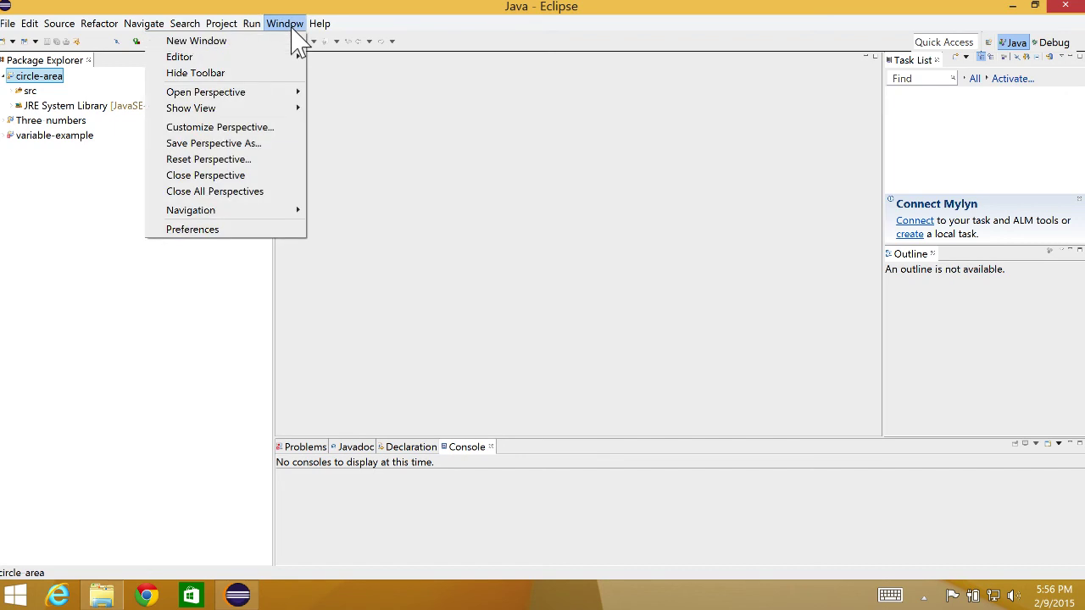
left_click(250, 230)
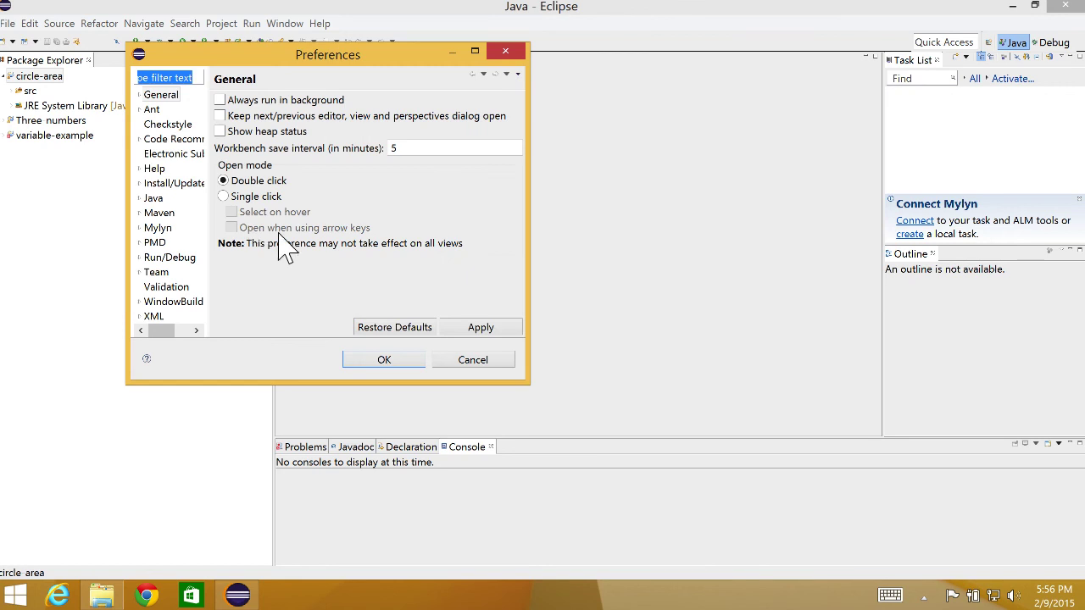
left_click_drag(527, 277, 771, 285)
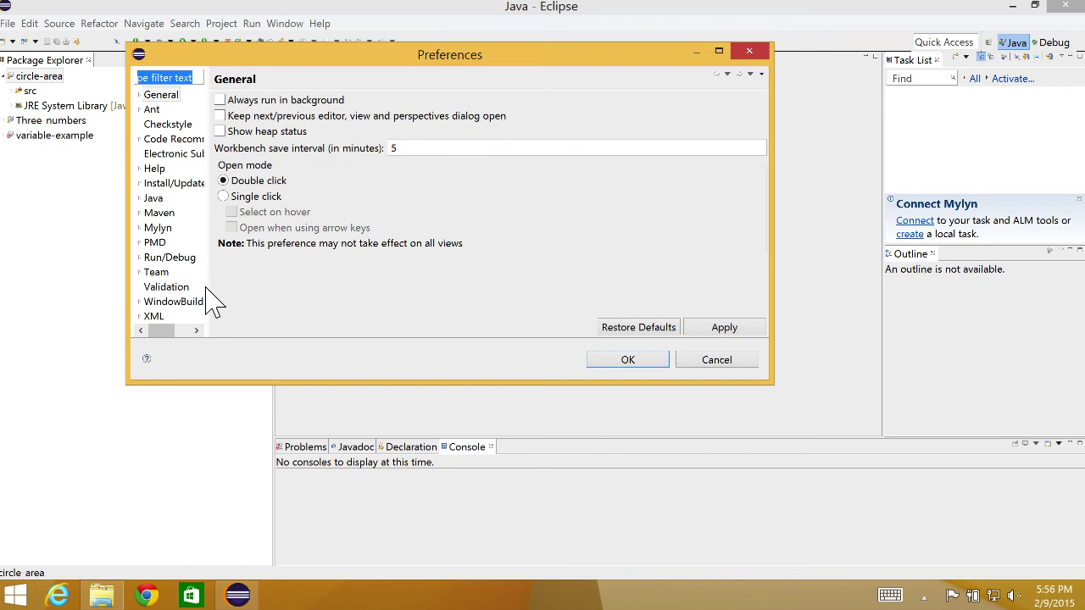
left_click_drag(207, 286, 285, 292)
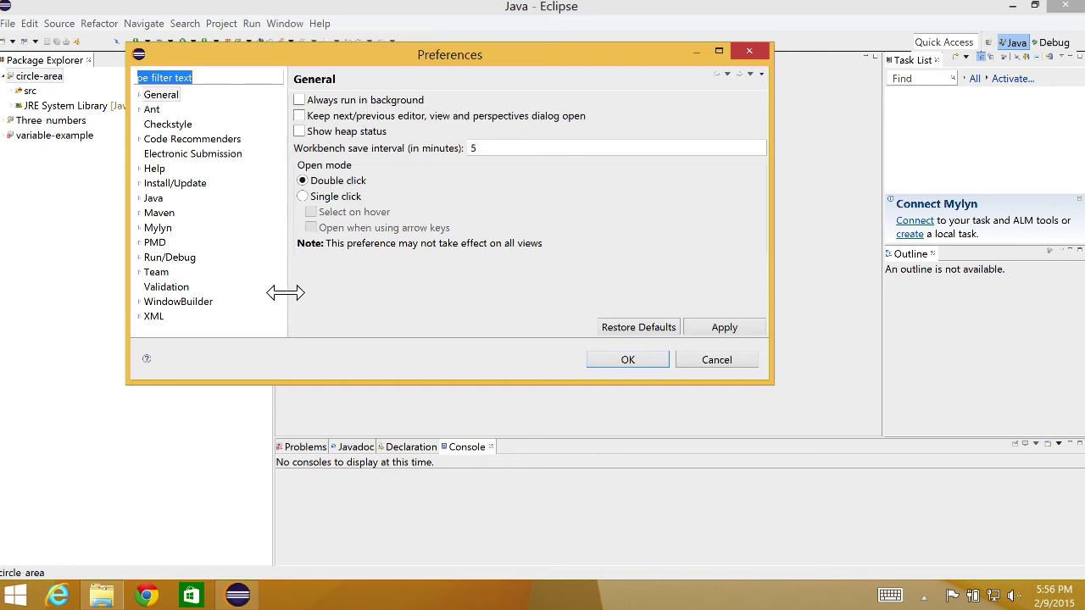
left_click(222, 165)
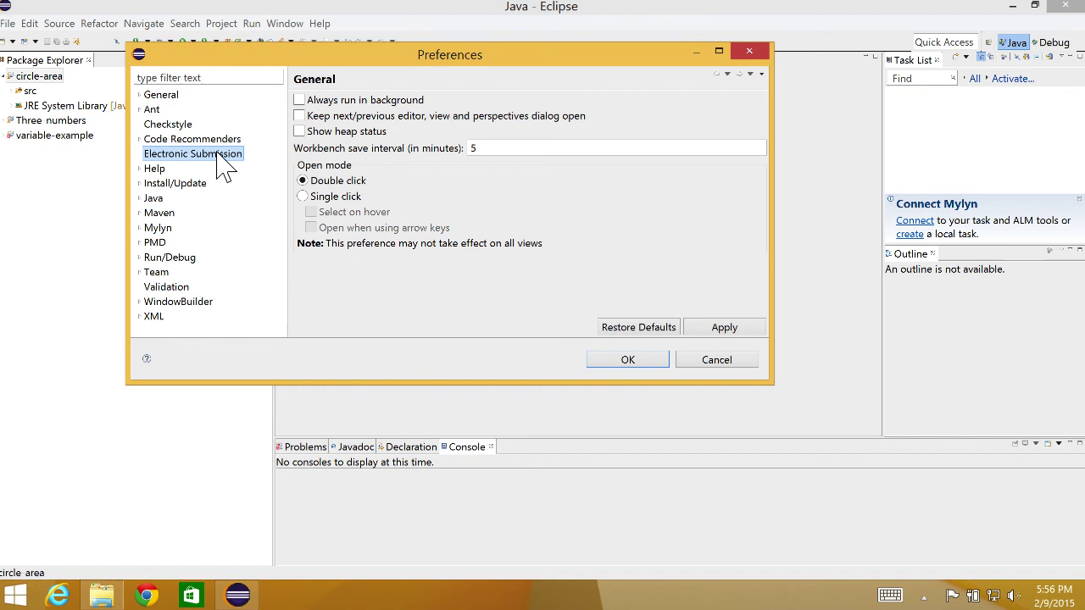
left_click(442, 129)
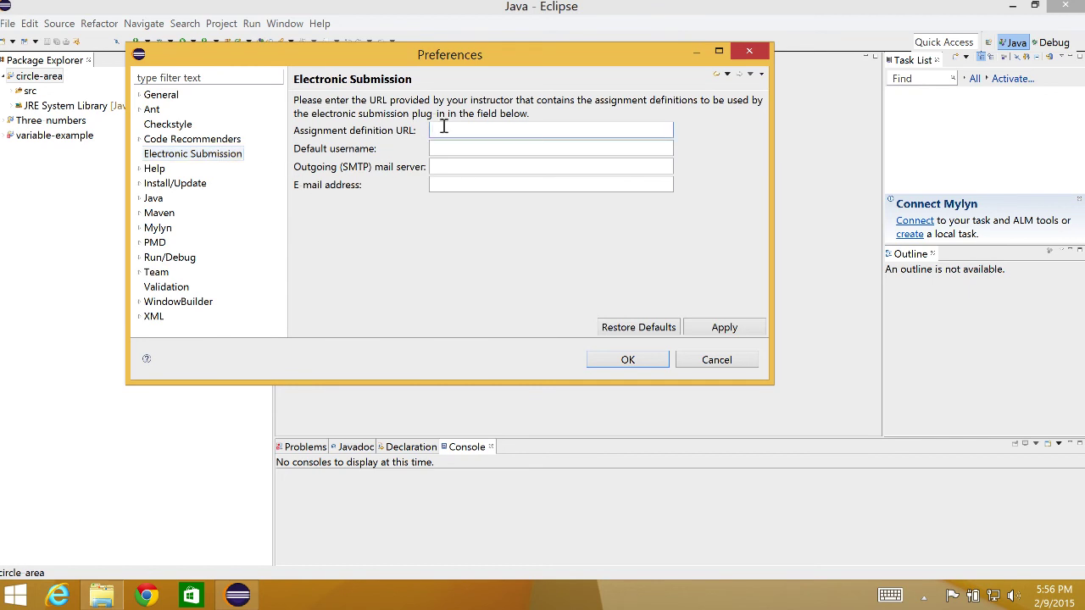